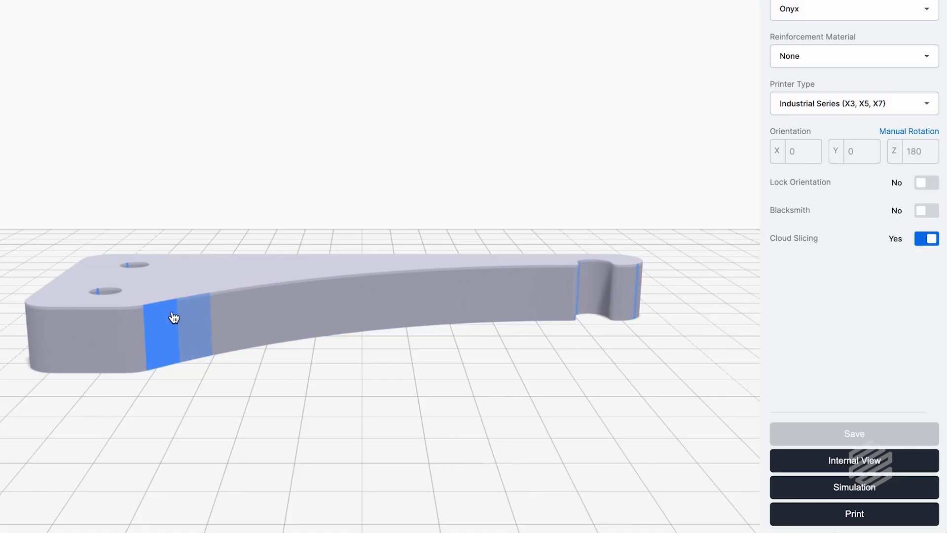
Lay the bracket flat on its selected face and view it from a low side angle.
click(172, 317)
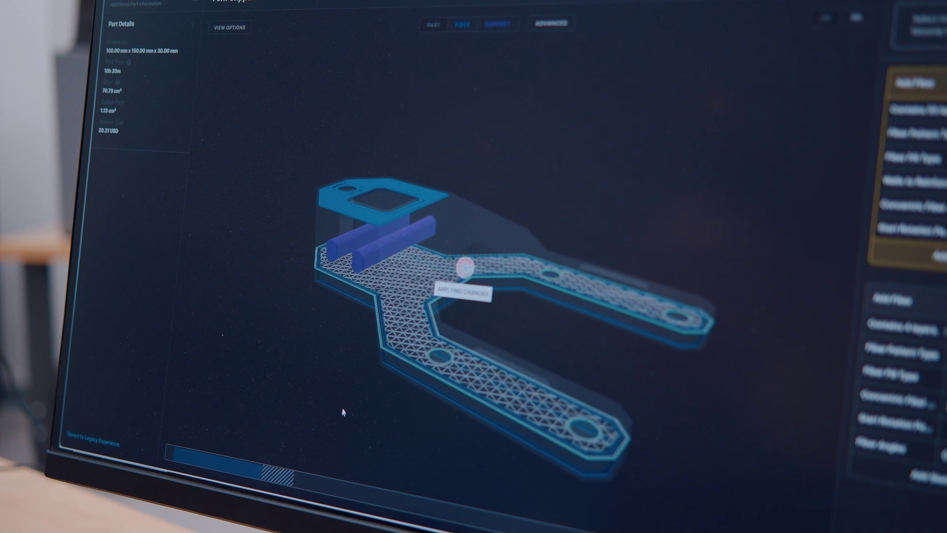
mouse_move(340, 408)
mouse_down()
mouse_move(499, 385)
mouse_move(623, 397)
mouse_up()
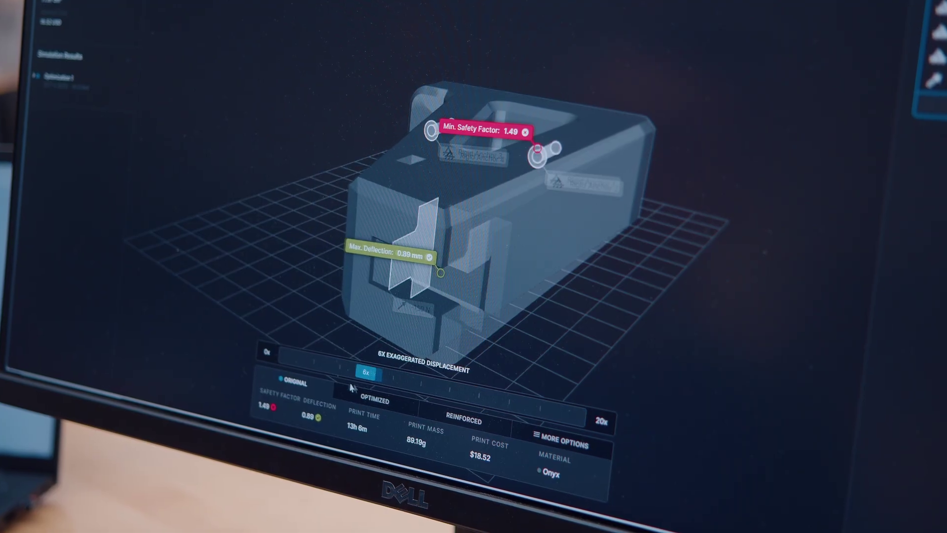
Set the displacement exaggeration to 0x and tilt the bracket to show its top face.
drag(500, 418, 274, 374)
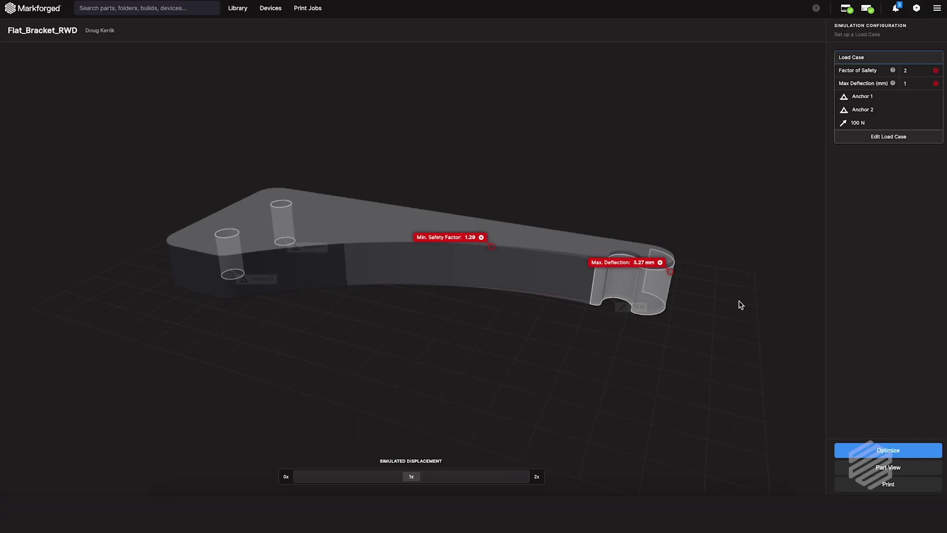
drag(740, 303, 725, 328)
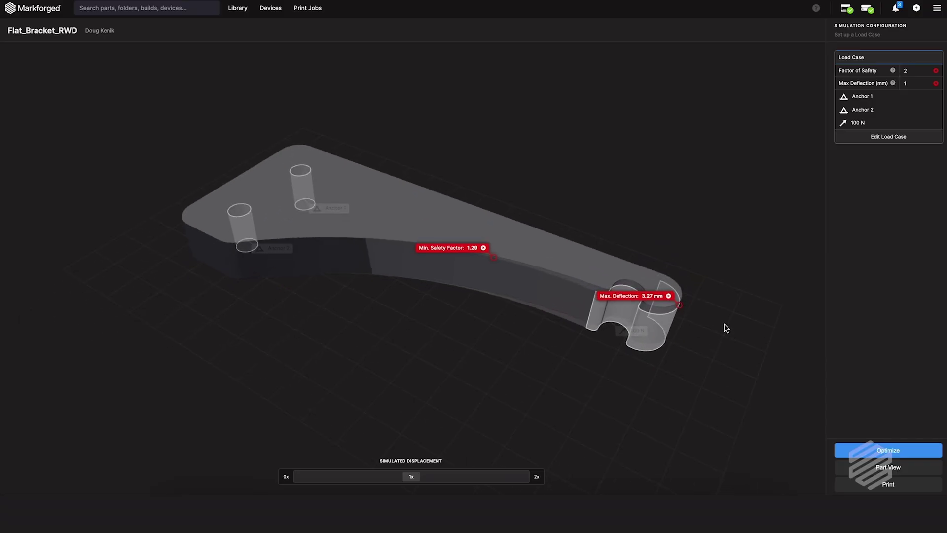